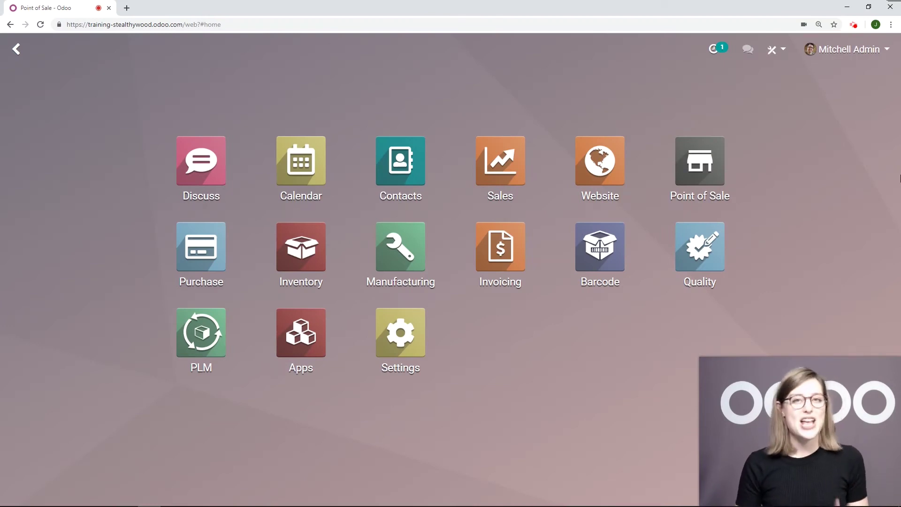
# - Start a new product named Zebra from the Point of Sale Products list
pyautogui.click(692, 158)
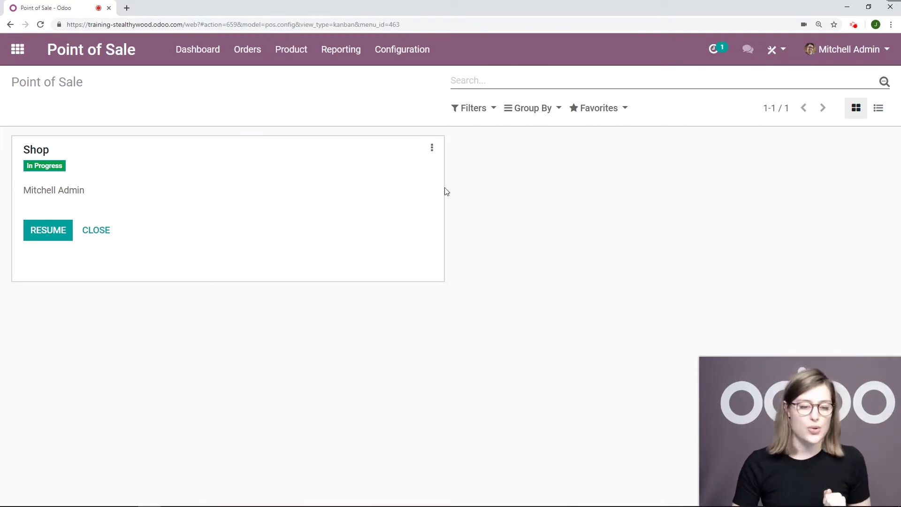
pyautogui.click(291, 51)
pyautogui.click(288, 80)
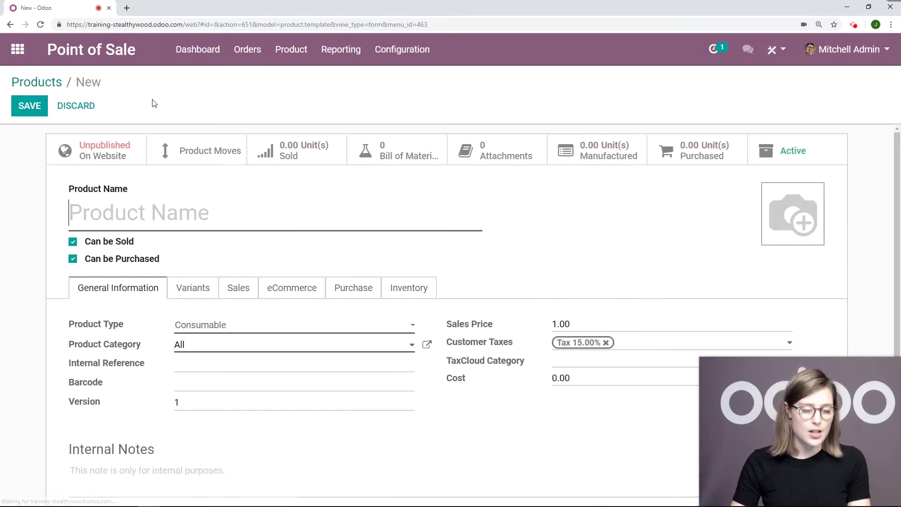
pyautogui.write('Zebra')
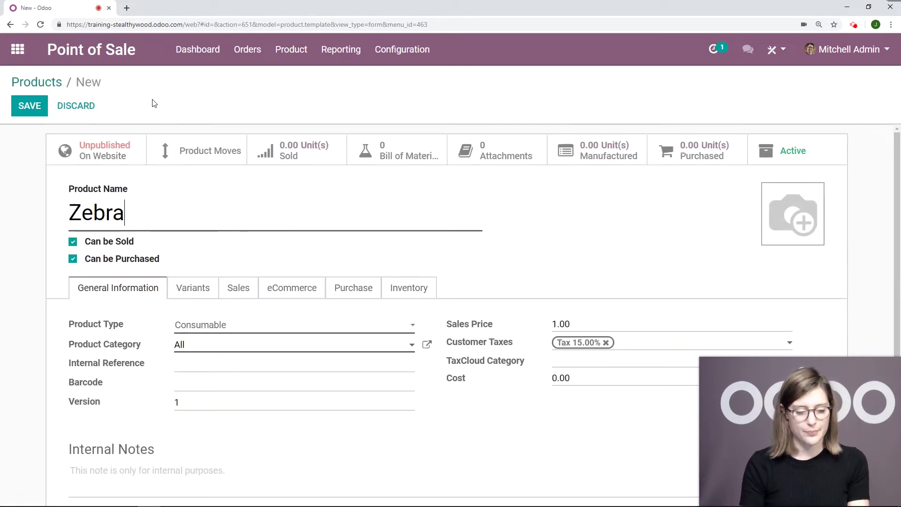
# - Upload the ZEBRA123 picture as the product photo and set the type to Storable Product
pyautogui.click(774, 191)
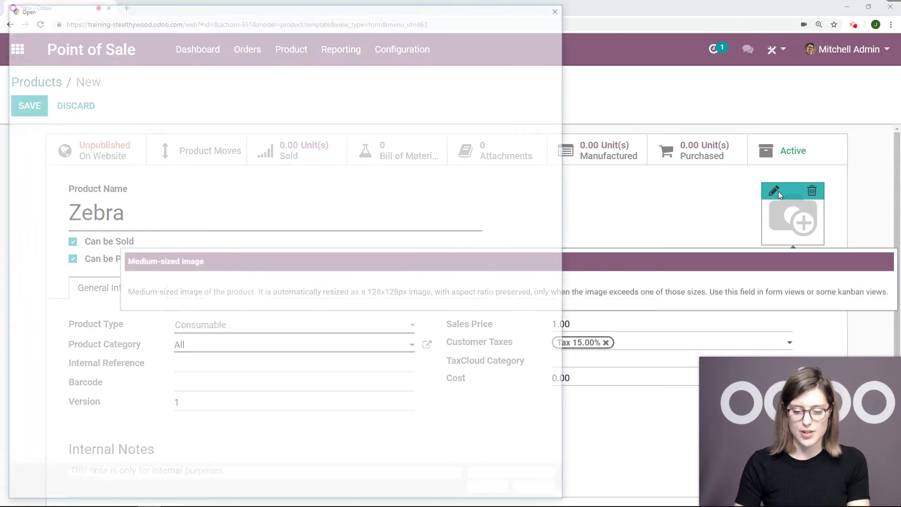
pyautogui.click(110, 205)
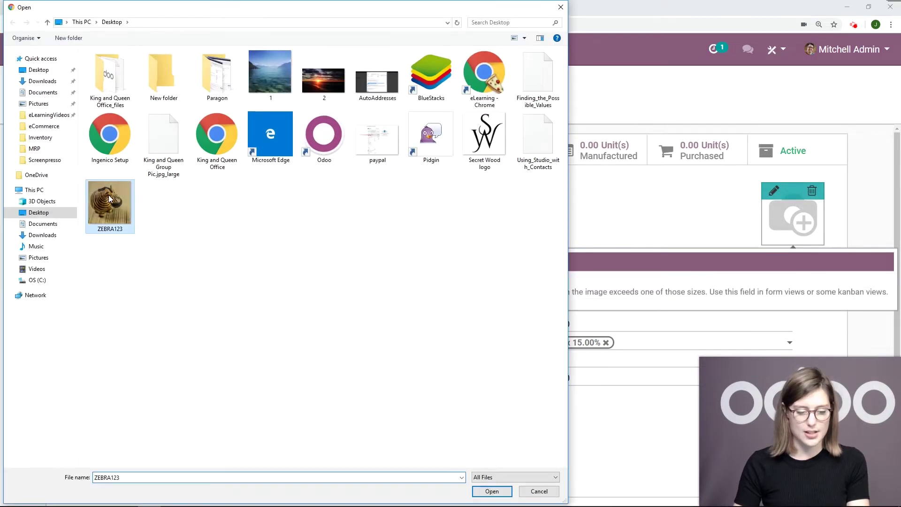
pyautogui.click(491, 490)
pyautogui.scroll(-1, 553, 218)
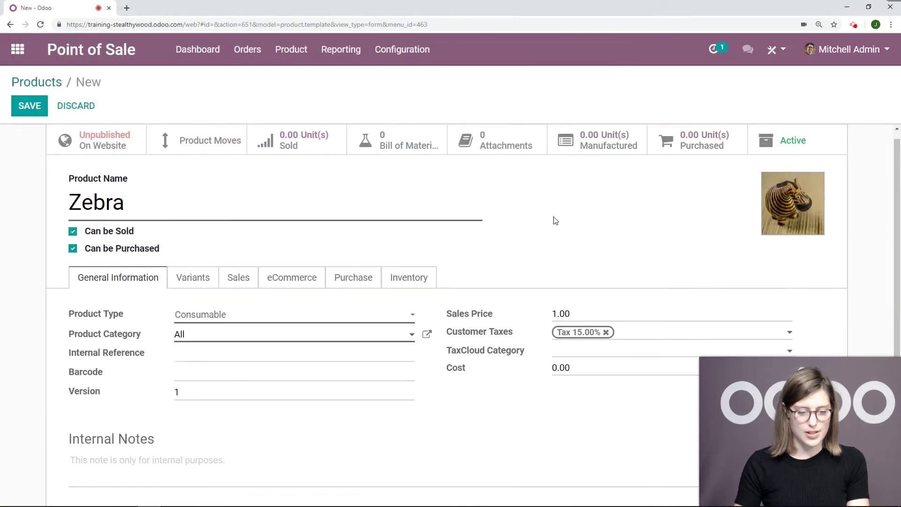
pyautogui.click(255, 281)
pyautogui.click(225, 318)
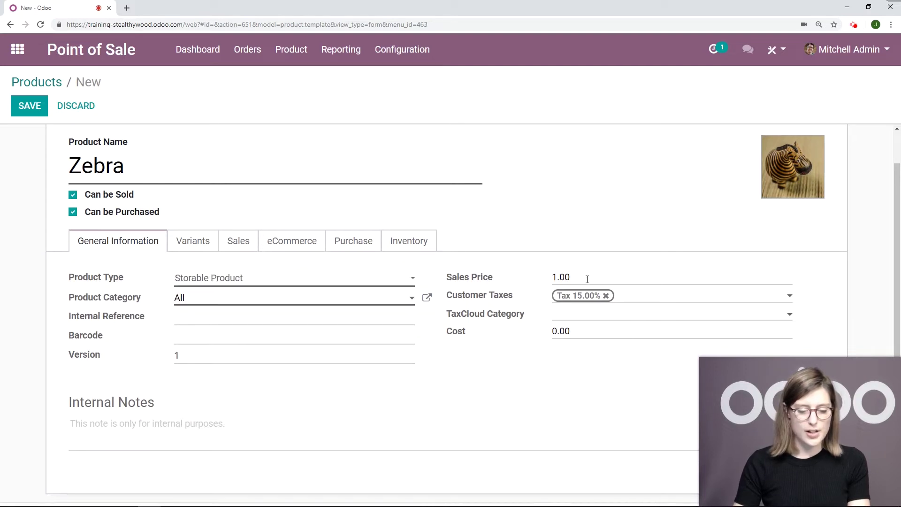
# - Set the sales price to 18 and the cost to 12
pyautogui.click(519, 268)
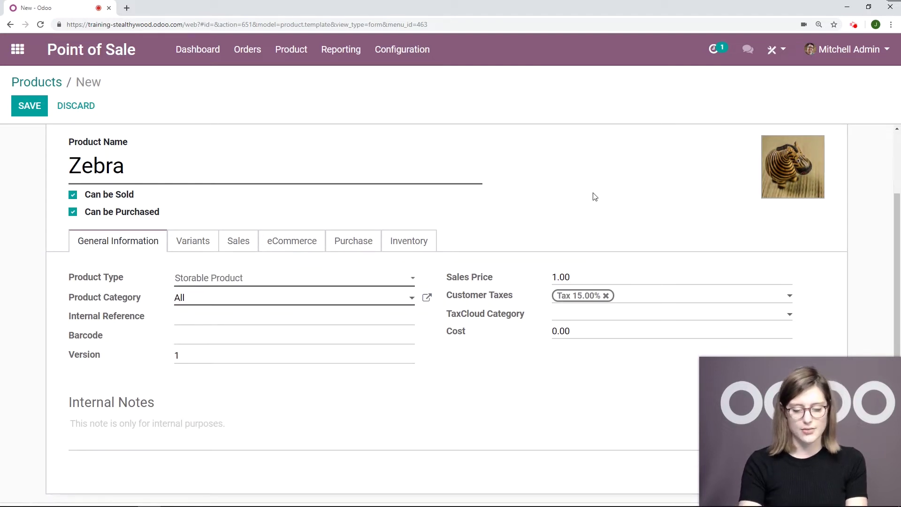
pyautogui.click(581, 275)
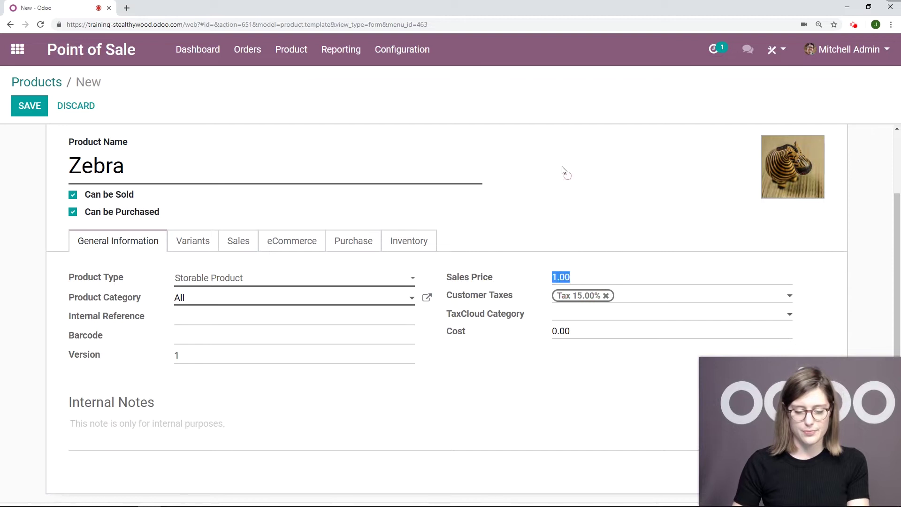
pyautogui.write('18')
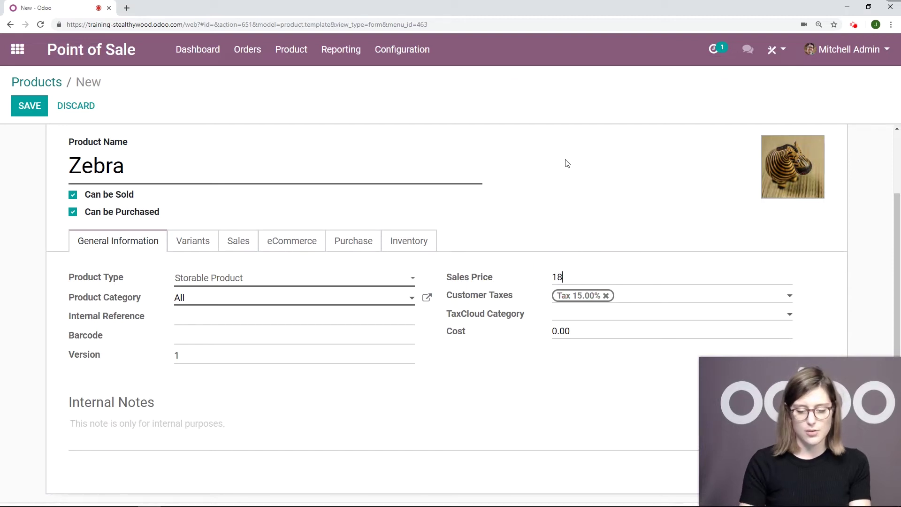
pyautogui.click(555, 330)
pyautogui.write('12')
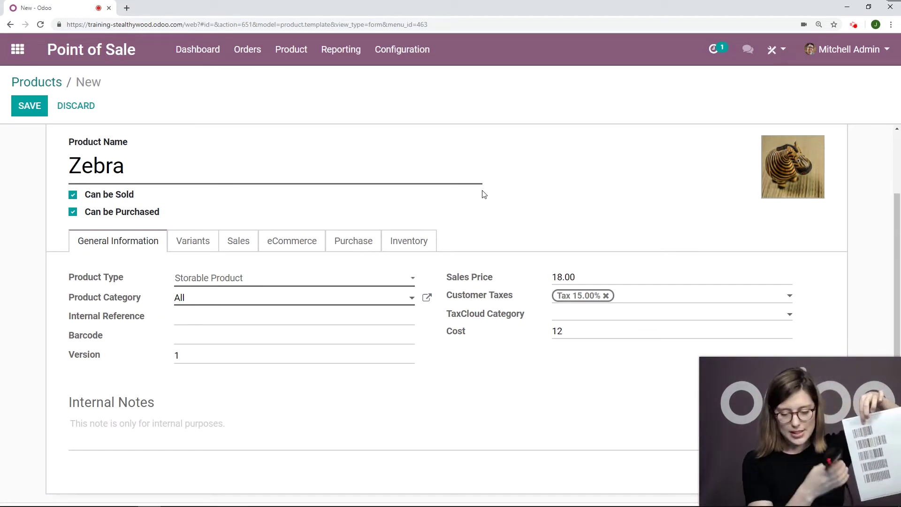
# - Scan ZEBRA123 into the Zebra product's Barcode field
pyautogui.write('ZEBRA123')
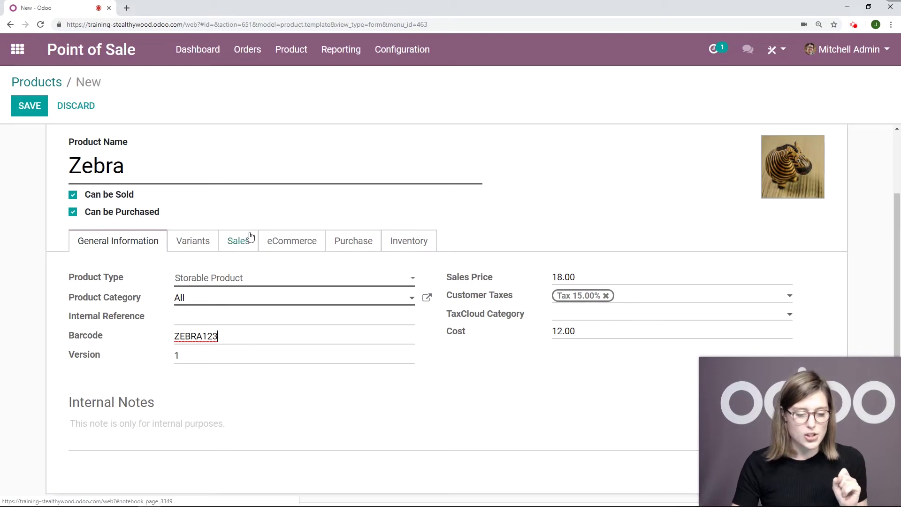
# - Confirm Available in POS is ticked on the Sales tab and save Zebra
pyautogui.click(234, 245)
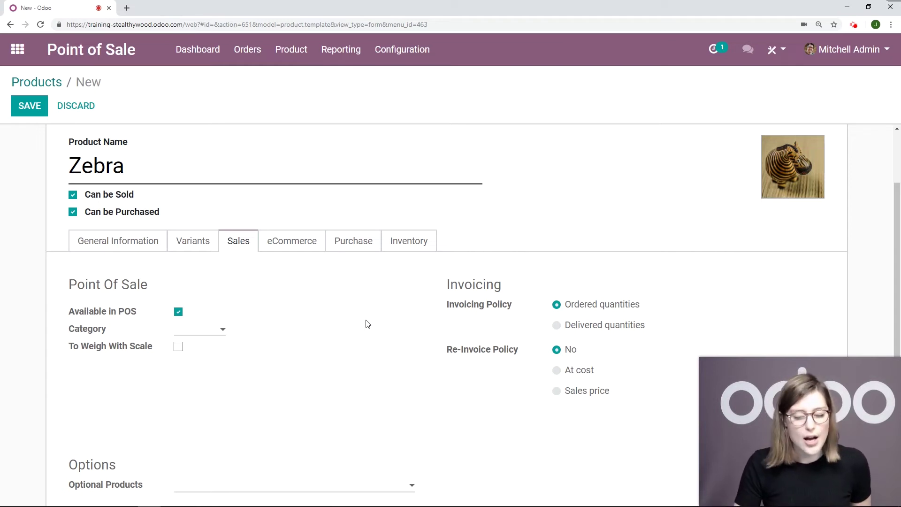
pyautogui.click(33, 113)
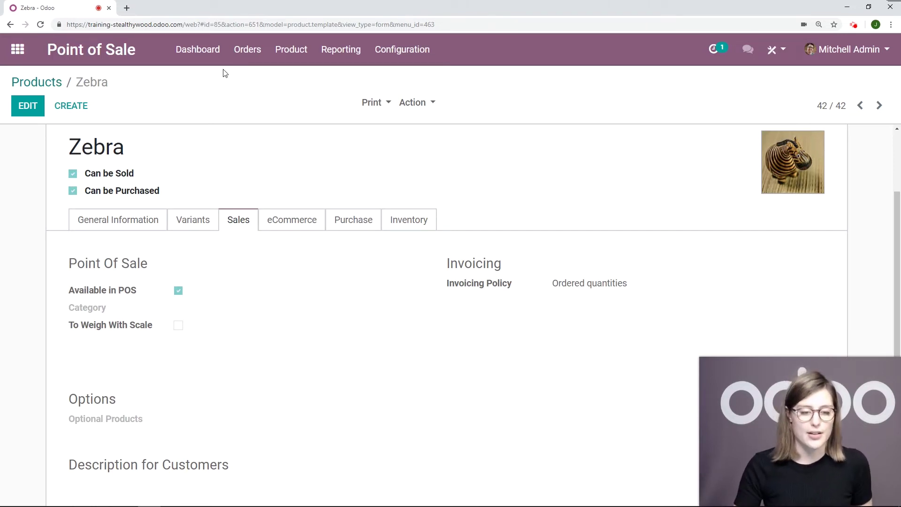
# - Resume the Shop POS session and start a second, empty order beside the Horse order
pyautogui.click(183, 49)
pyautogui.click(51, 240)
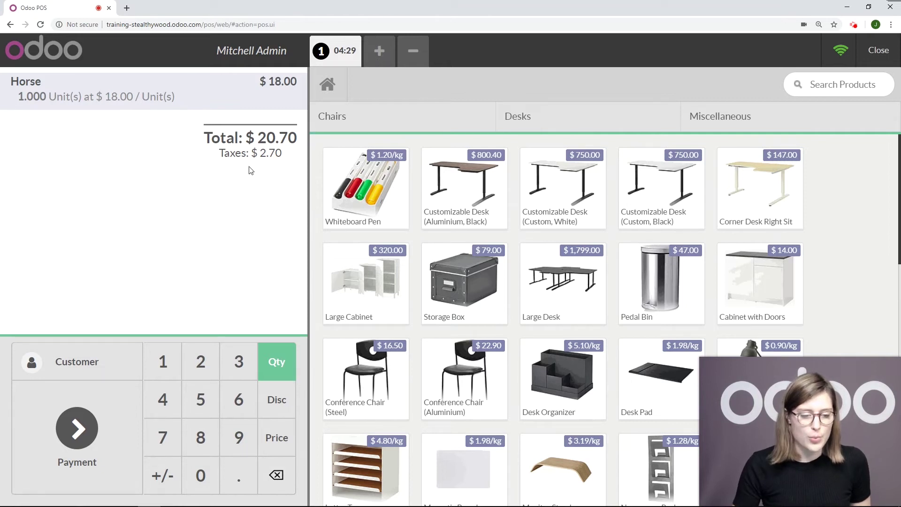
pyautogui.click(379, 52)
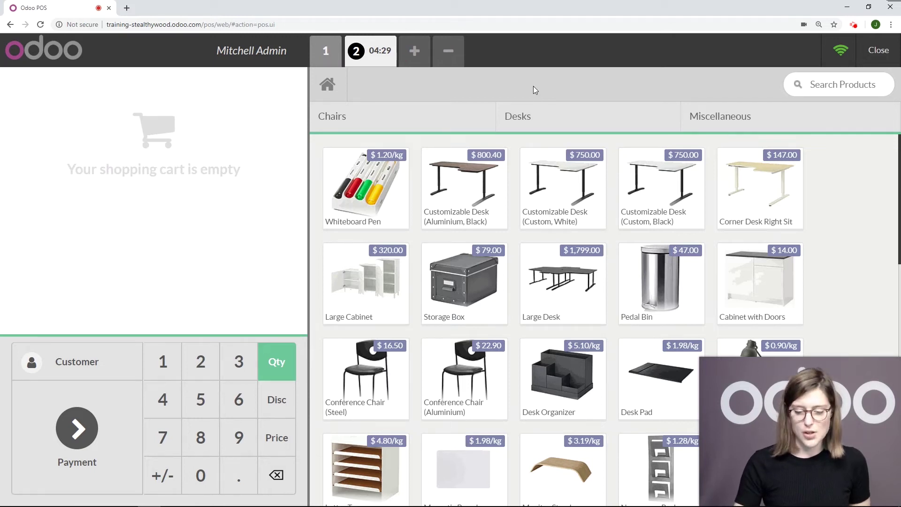
pyautogui.scroll(-10, 507, 216)
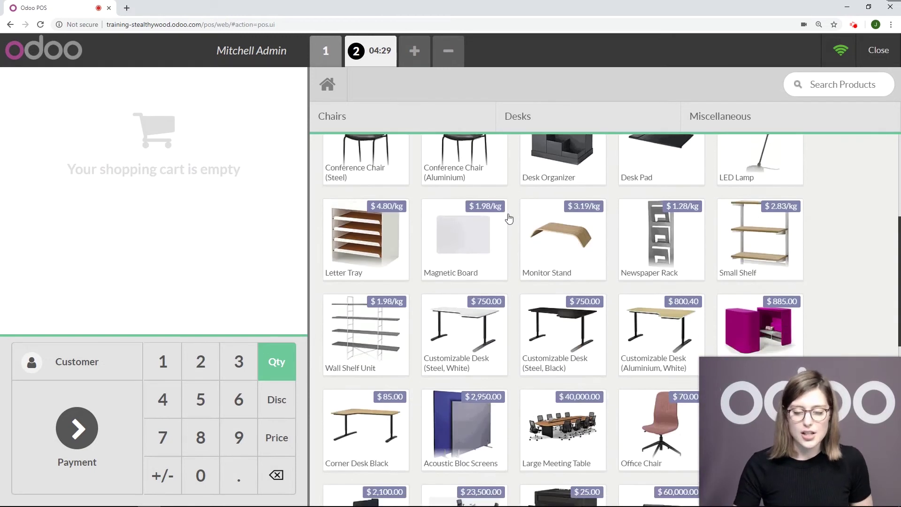
pyautogui.scroll(-4, 605, 244)
pyautogui.scroll(14, 579, 292)
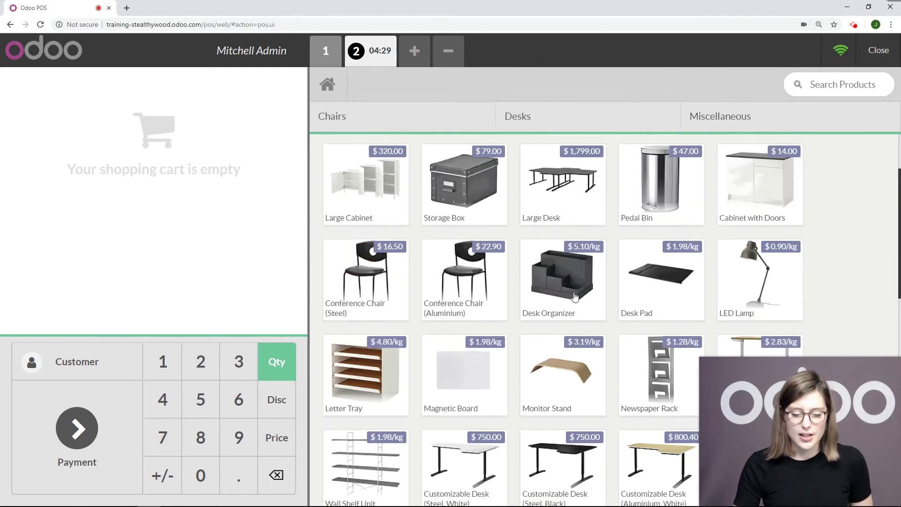
# - Scan ZEBRA123 in product search to add Zebra at $18.00, making the total $20.70
pyautogui.click(816, 85)
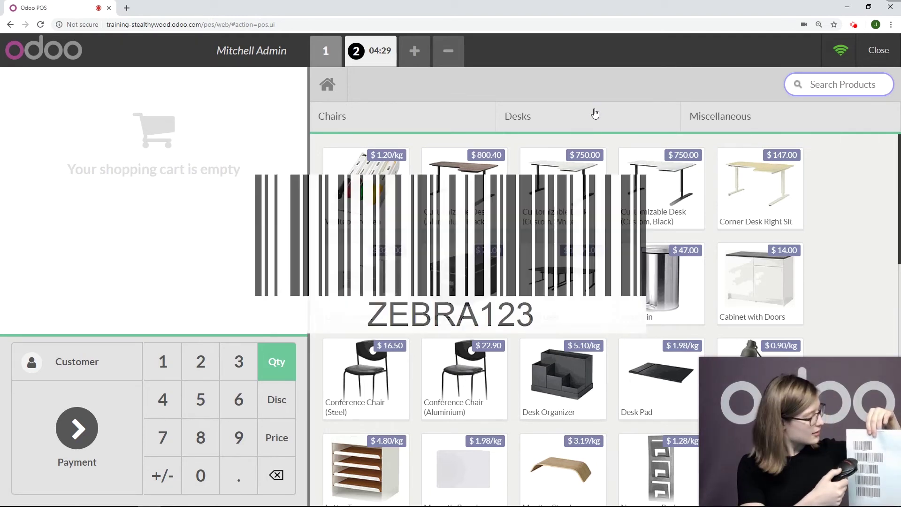
pyautogui.write('ZEBRA123')
pyautogui.press('Return')
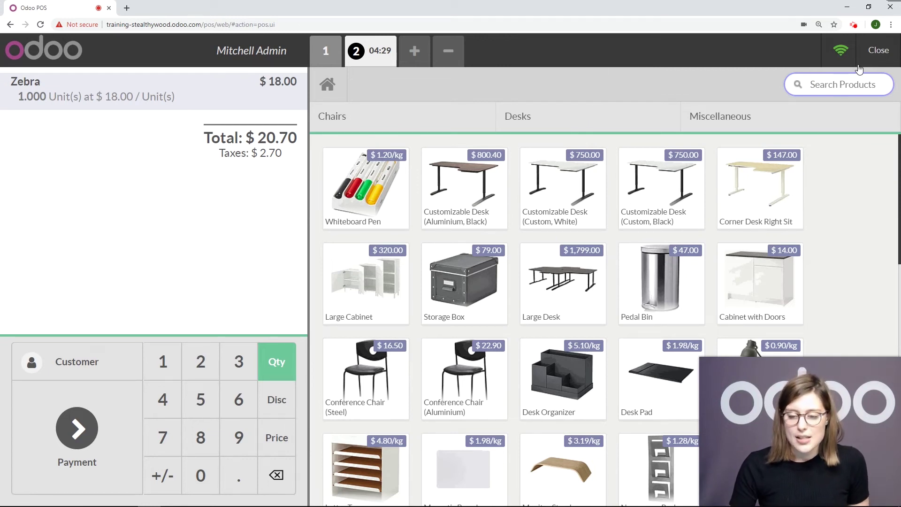
# - Close the POS session and go to Inventory's Configuration > Settings page
pyautogui.click(884, 52)
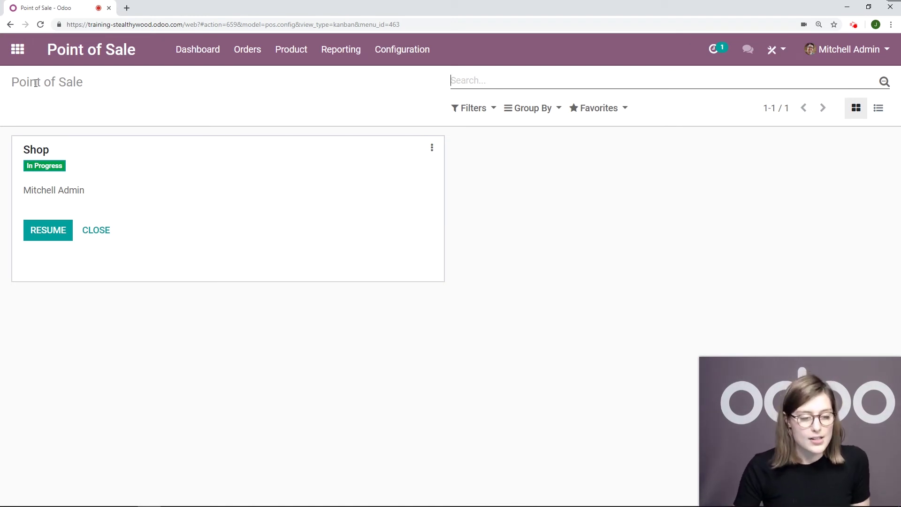
pyautogui.click(23, 57)
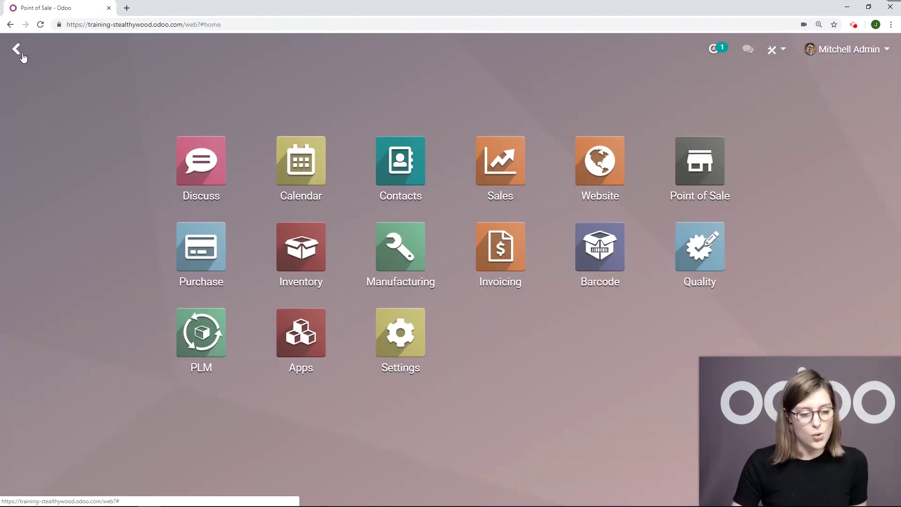
pyautogui.click(306, 240)
pyautogui.click(405, 51)
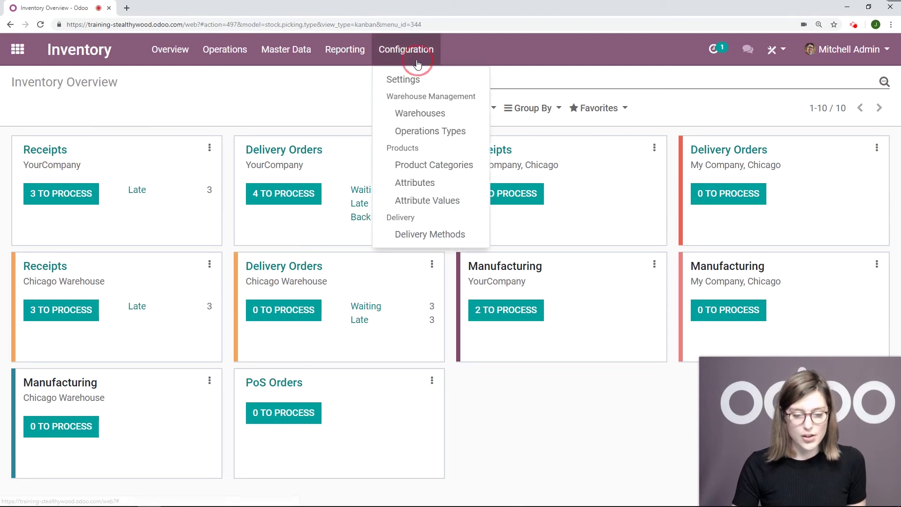
pyautogui.click(397, 86)
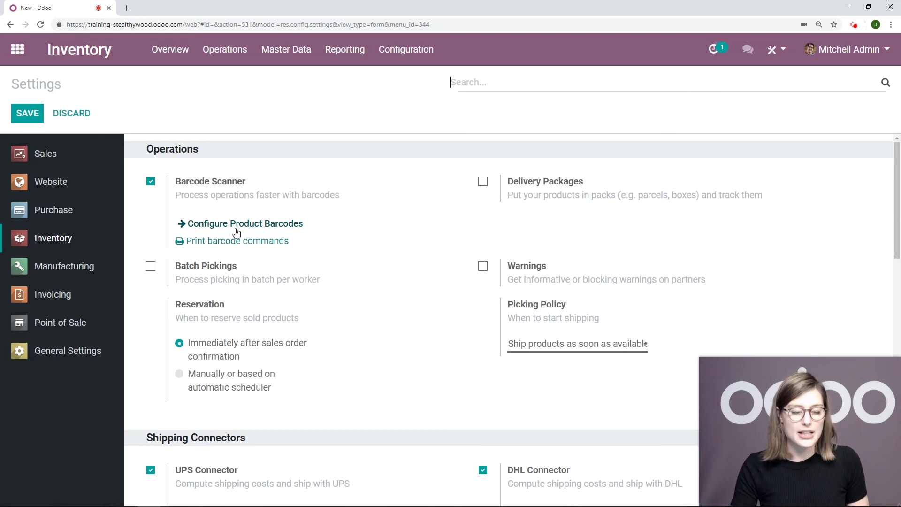
# - Open Configure Product Barcodes and step through several products' Barcode cells
pyautogui.click(300, 226)
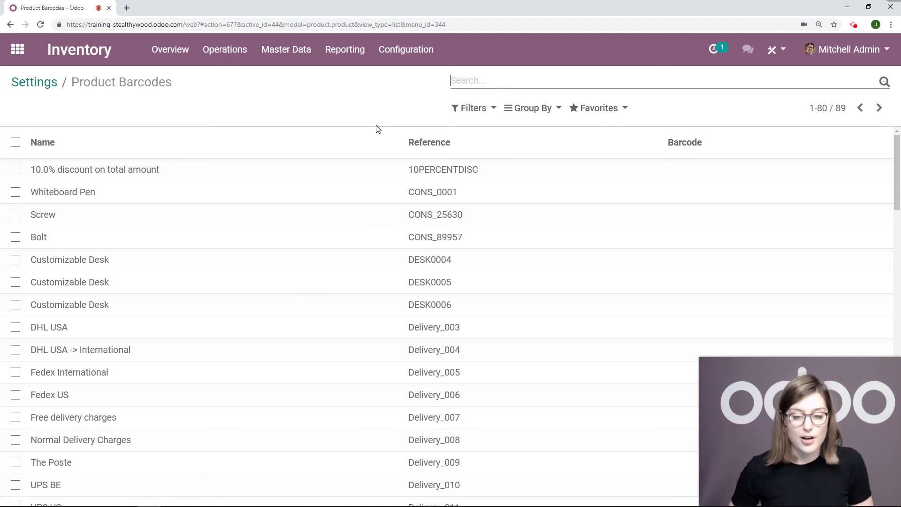
pyautogui.click(688, 177)
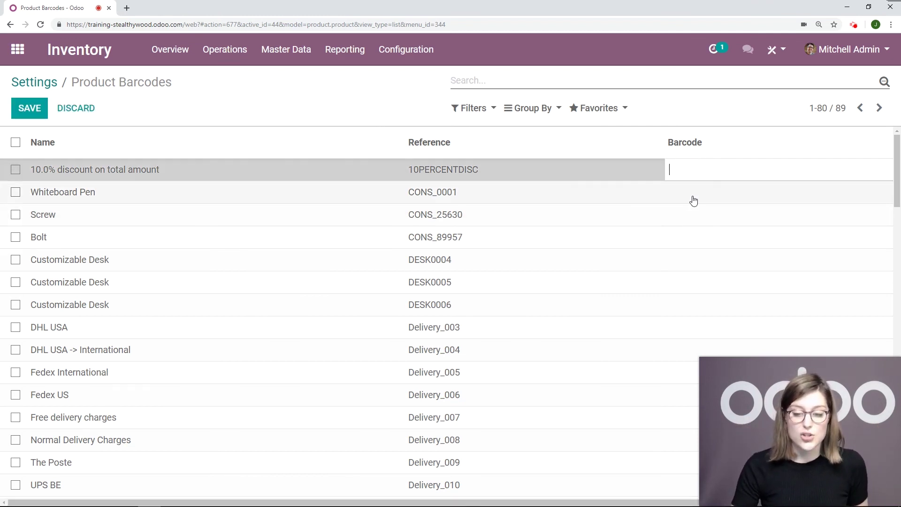
pyautogui.click(693, 196)
pyautogui.click(693, 243)
pyautogui.click(685, 259)
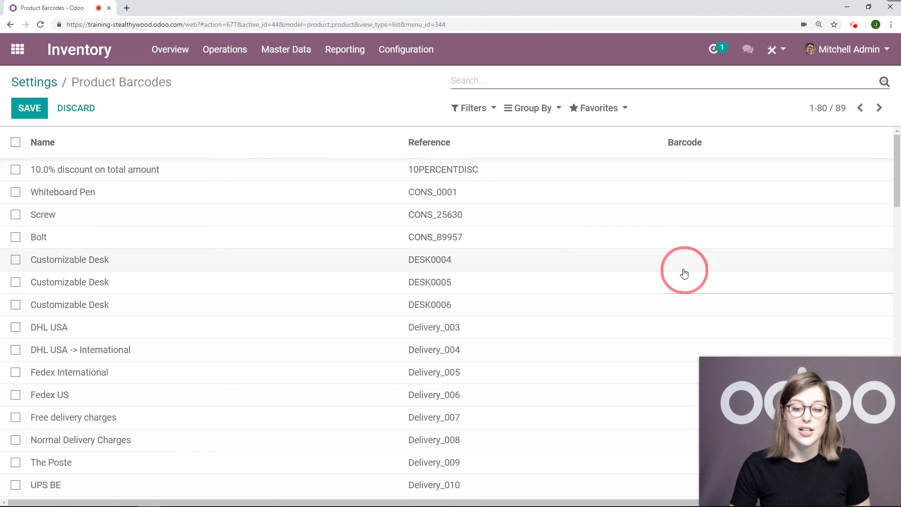
pyautogui.click(677, 177)
# - Filter the barcode list by product 'zebra' to show Zebra with ZEBRA123
pyautogui.click(473, 82)
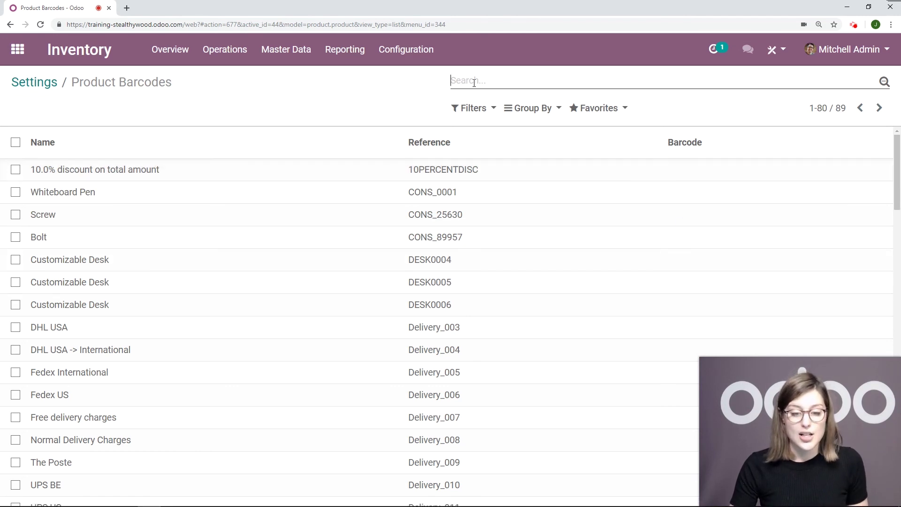
pyautogui.write('zzve')
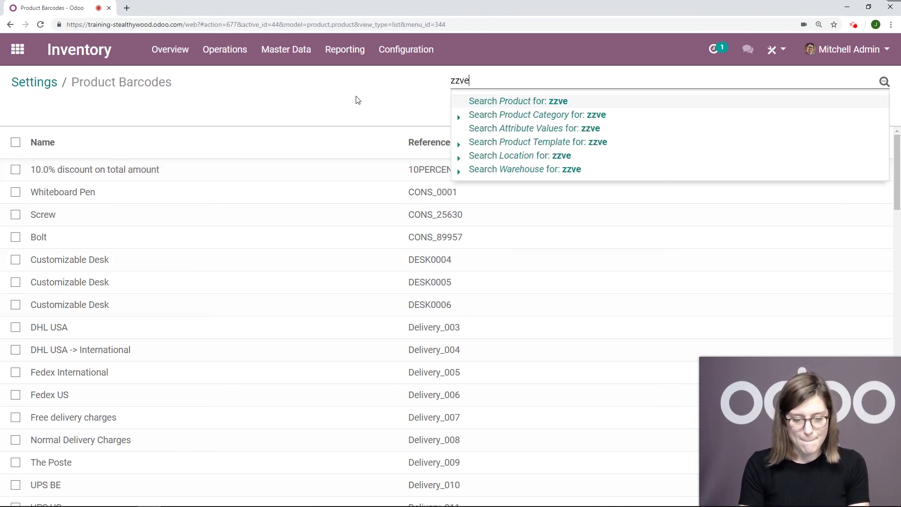
pyautogui.press('BackSpace')
pyautogui.press('BackSpace')
pyautogui.press('BackSpace')
pyautogui.press('BackSpace')
pyautogui.write('zebra')
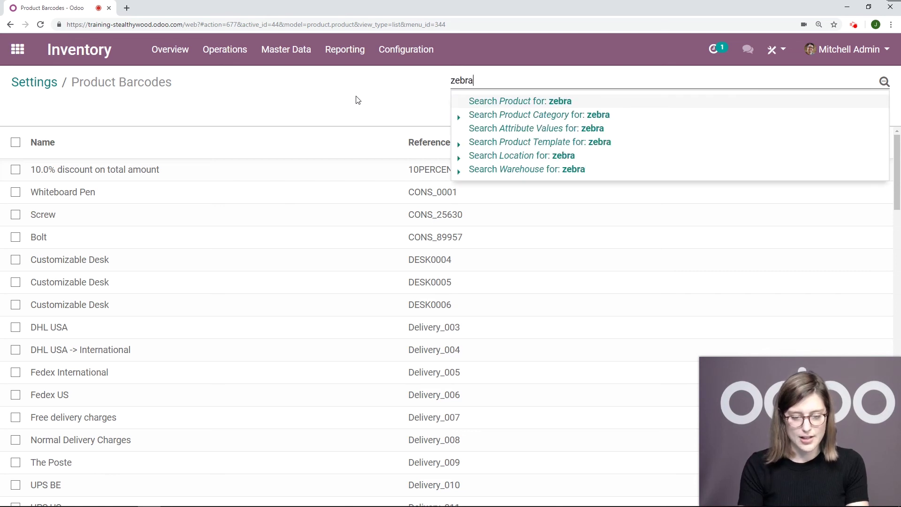
pyautogui.press('Return')
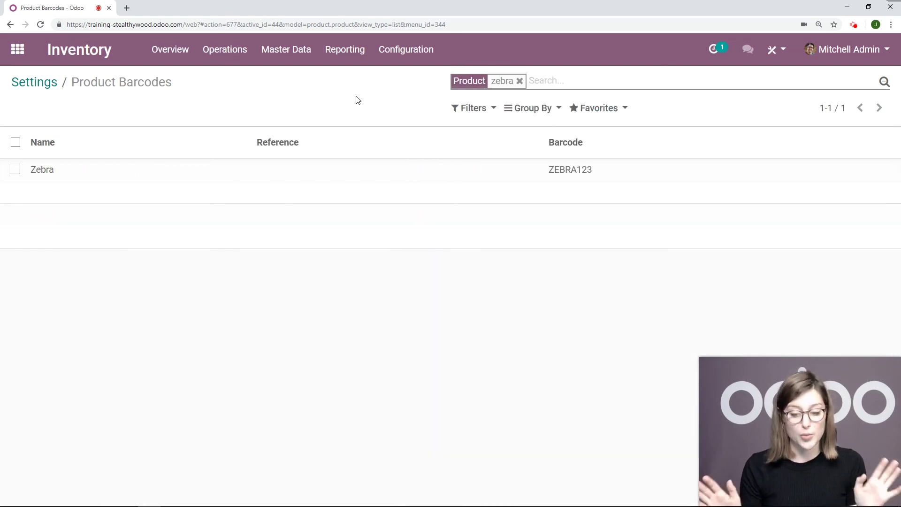
# - Clear Zebra's barcode cell and re-enter ZEBRA123 with the hand scanner
pyautogui.click(89, 170)
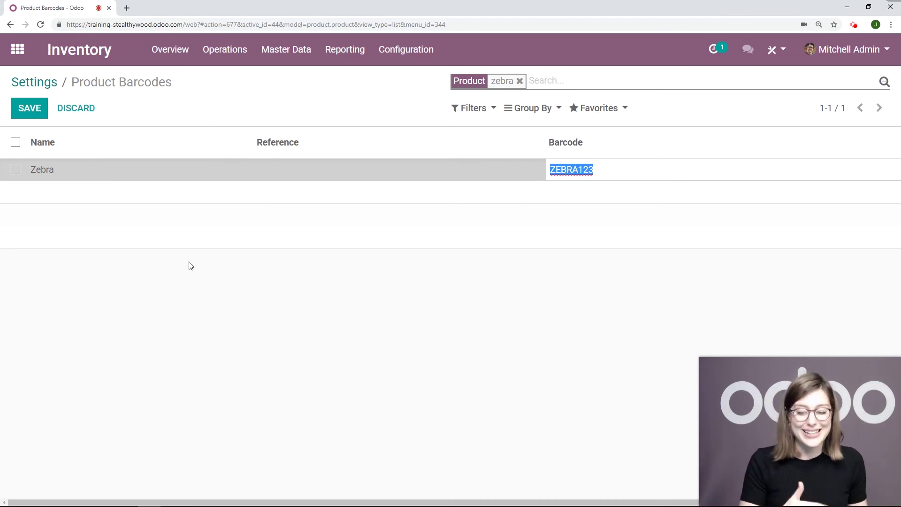
pyautogui.press('BackSpace')
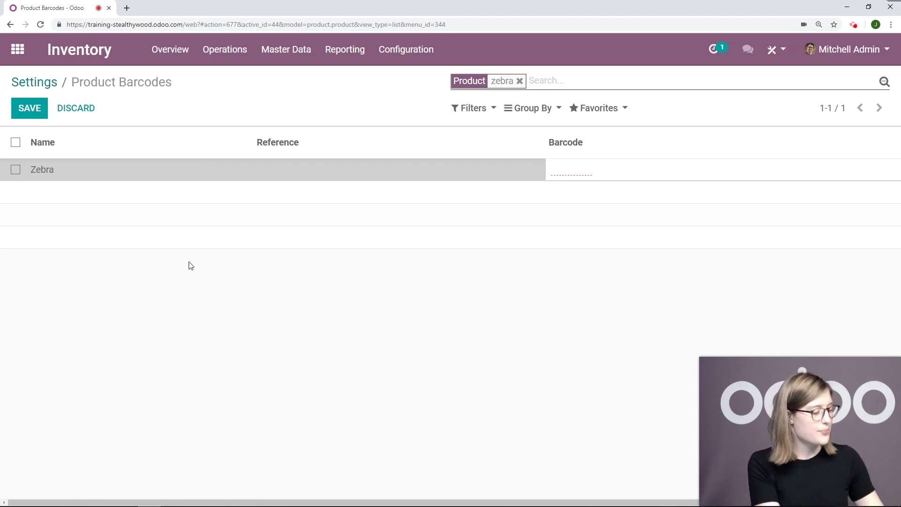
pyautogui.write('ZEBRA123')
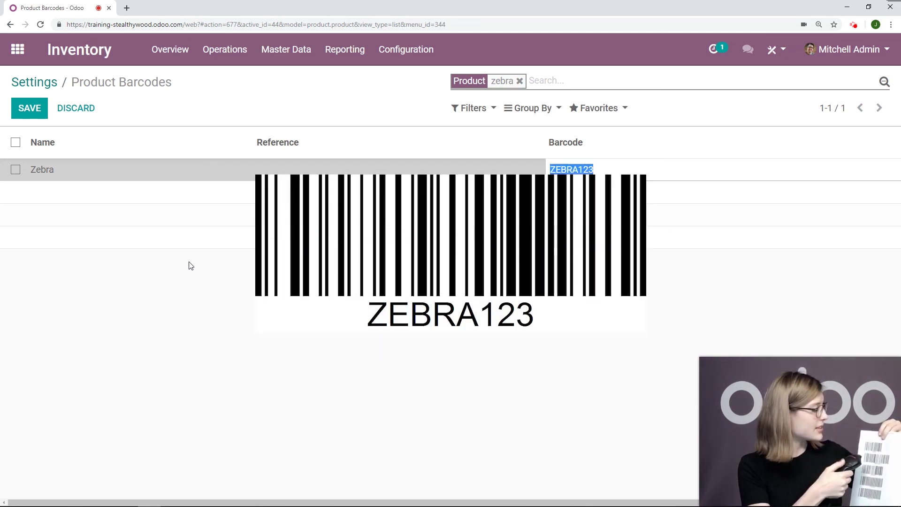